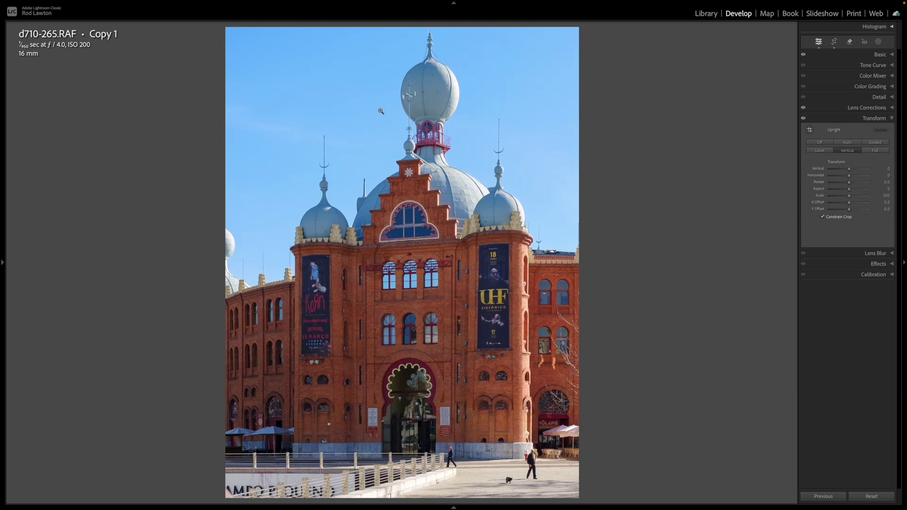
# Advance three photos through the filmstrip to the red town hall photo d843-2876-Enhanced-NR.dng
pyautogui.press('Right')
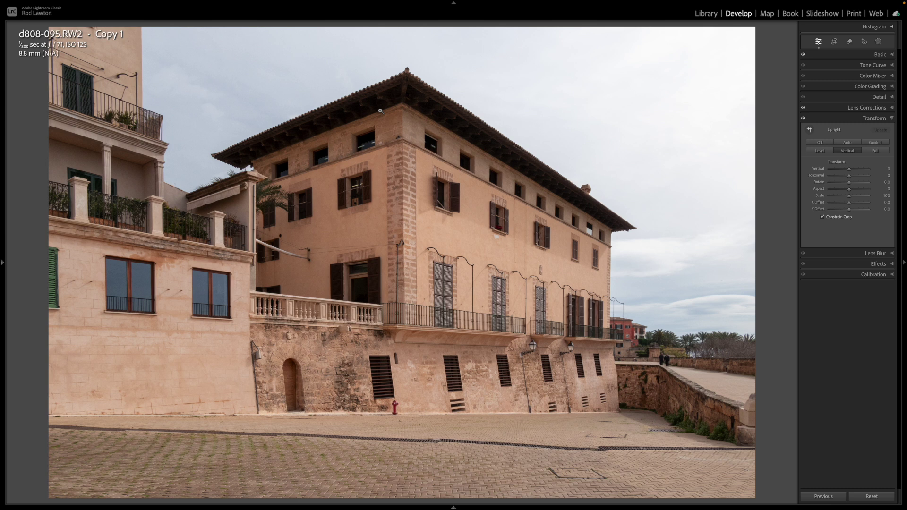
pyautogui.press('Right')
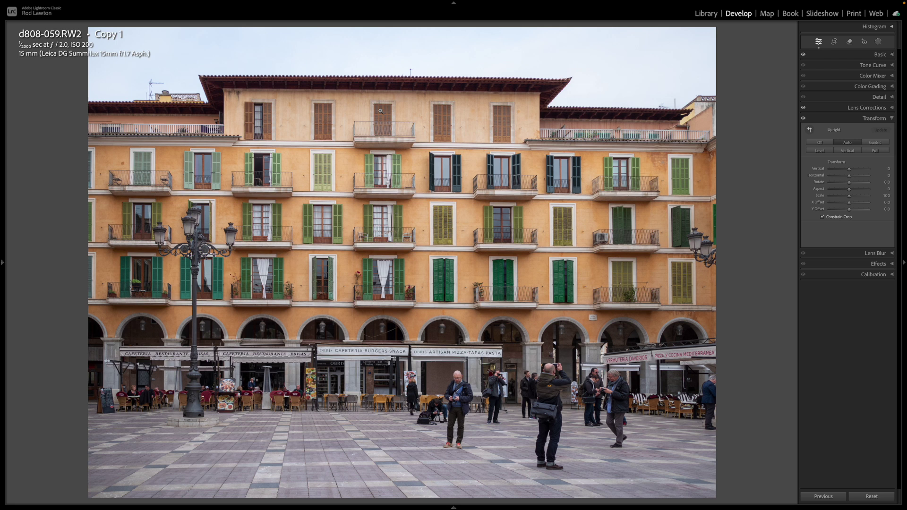
pyautogui.press('Right')
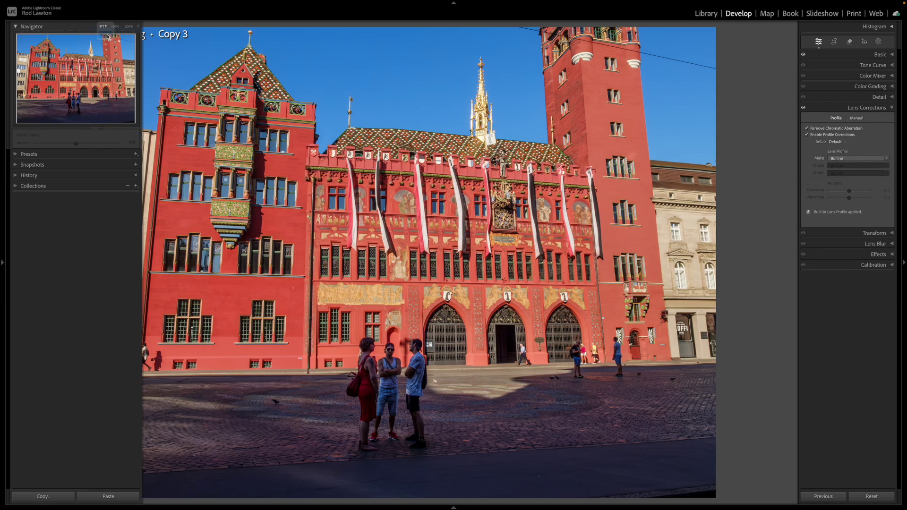
# Zoom to Fill, pan to the roof, and toggle chromatic aberration and profile corrections off then on
pyautogui.click(101, 27)
pyautogui.moveTo(463, 218); pyautogui.dragTo(463, 293)
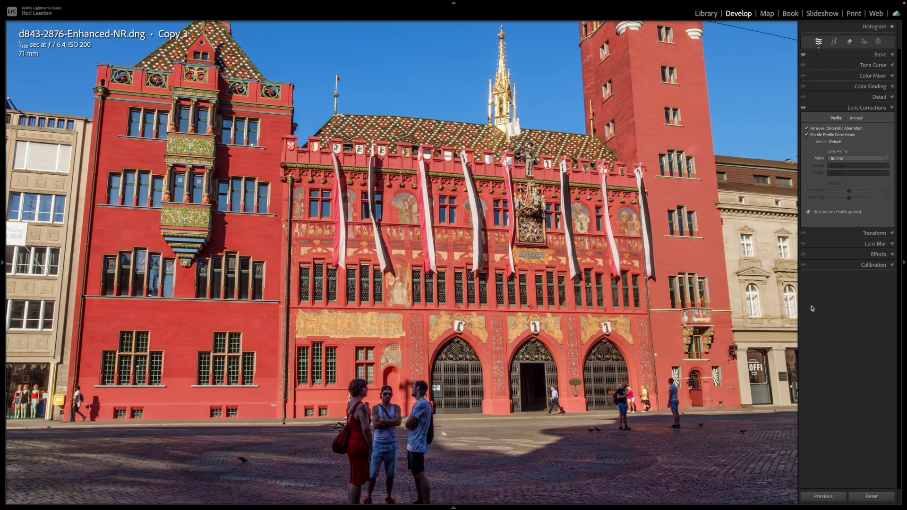
pyautogui.click(808, 129)
pyautogui.click(808, 136)
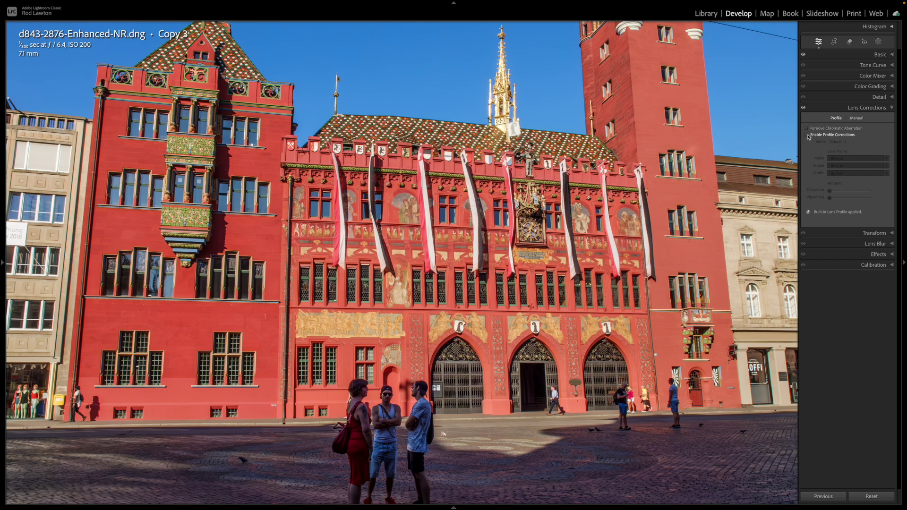
pyautogui.click(807, 129)
pyautogui.click(807, 136)
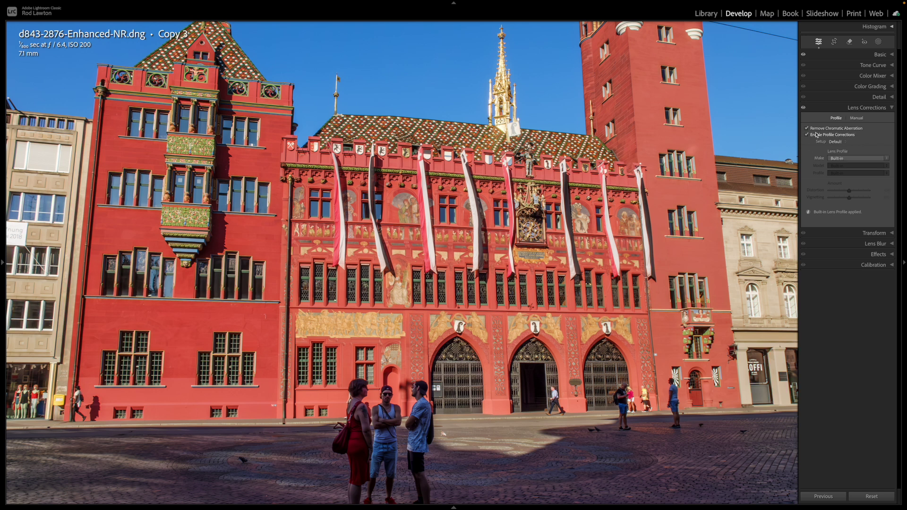
# Review the Manual and Profile lens settings and lens make list, then set Upright to Guided
pyautogui.click(858, 119)
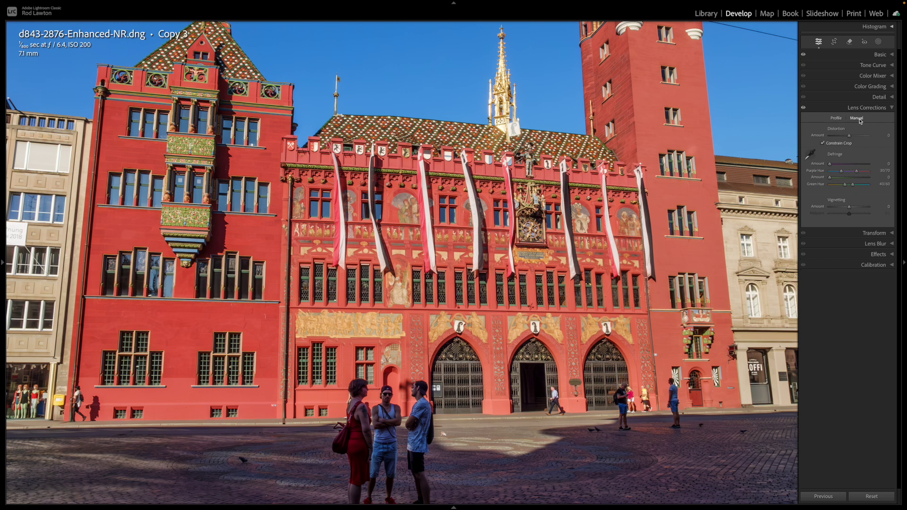
pyautogui.click(837, 119)
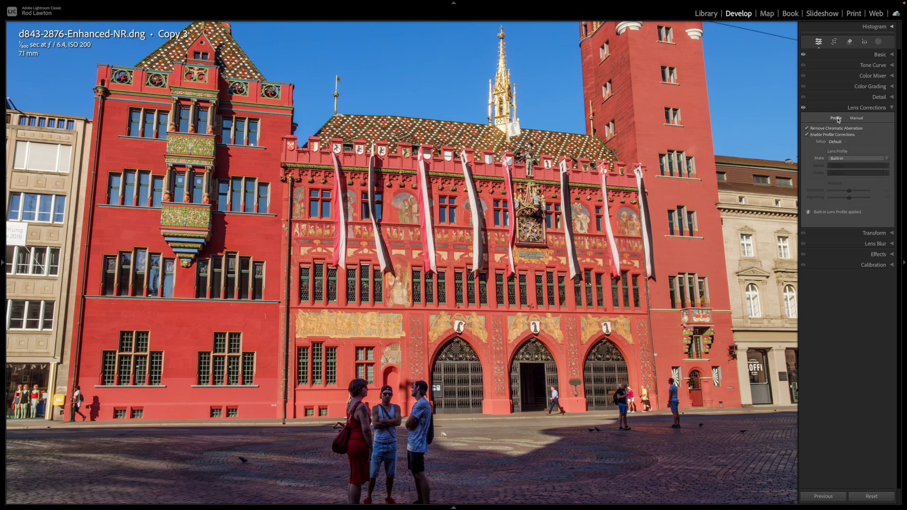
pyautogui.click(840, 159)
pyautogui.click(708, 334)
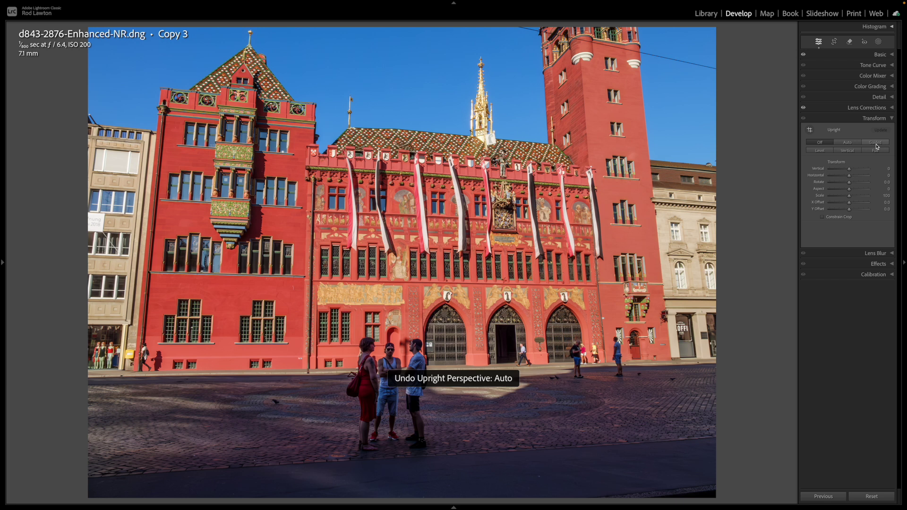
pyautogui.click(875, 144)
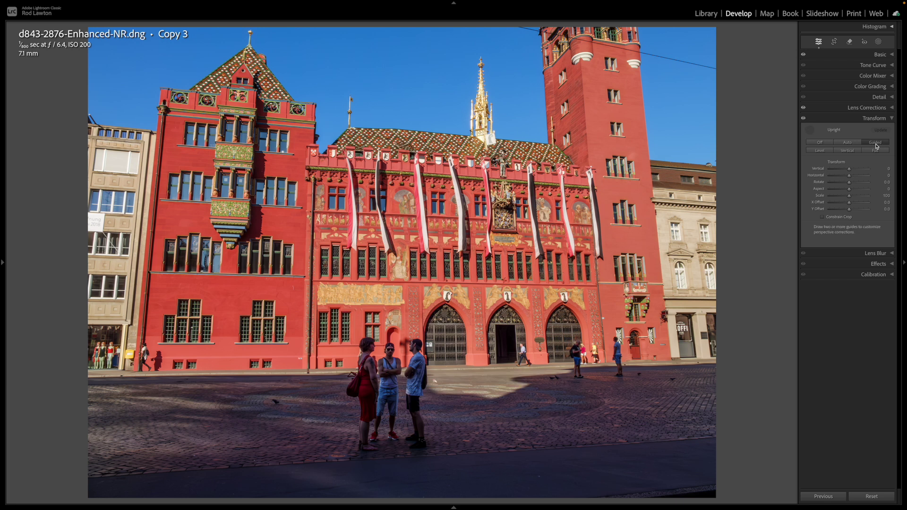
# Try Level upright, then undo back through Guided until Upright is Off
pyautogui.click(821, 151)
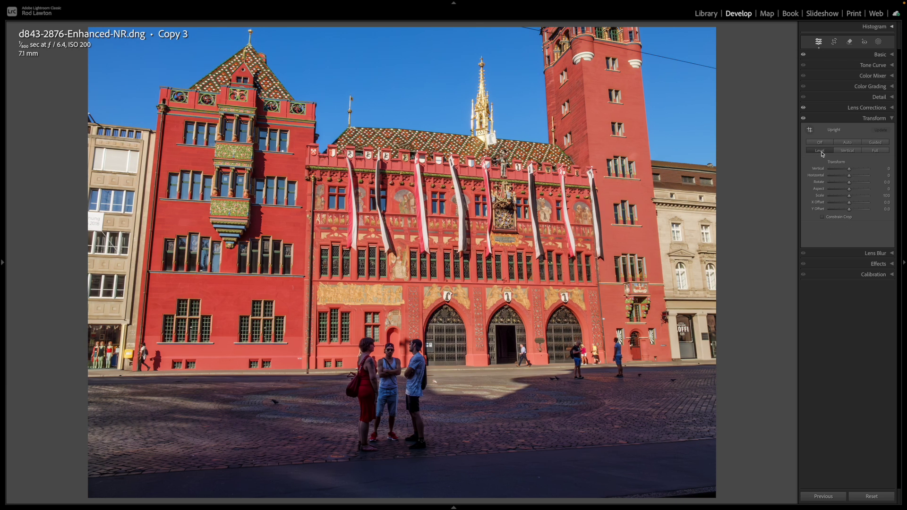
pyautogui.hotkey('ctrl', 'z')
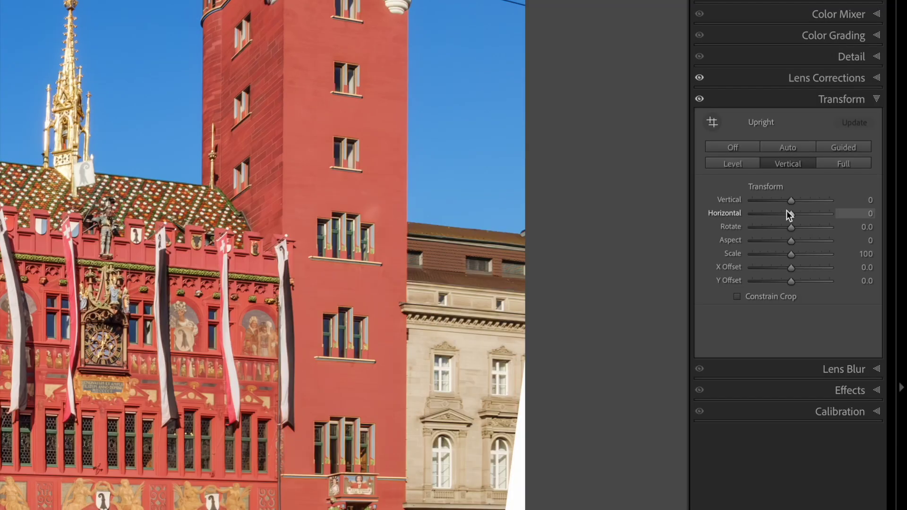
pyautogui.hotkey('ctrl', 'z')
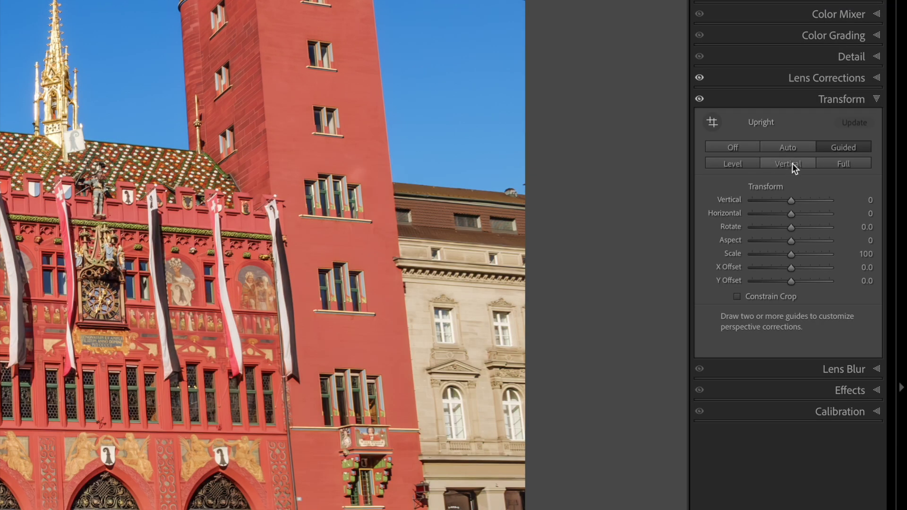
pyautogui.hotkey('ctrl', 'z')
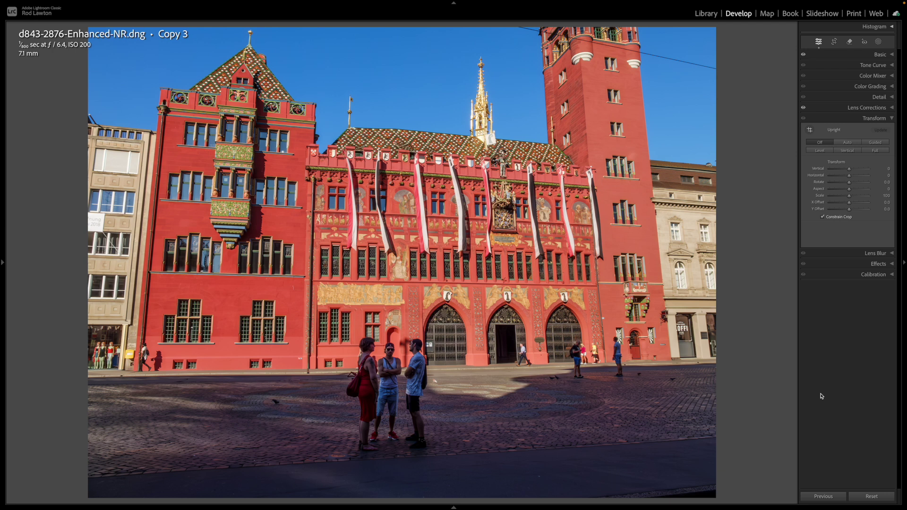
# Test Vertical upright with Constrain Crop, undo both, re-tick Constrain Crop and apply Auto upright
pyautogui.click(847, 151)
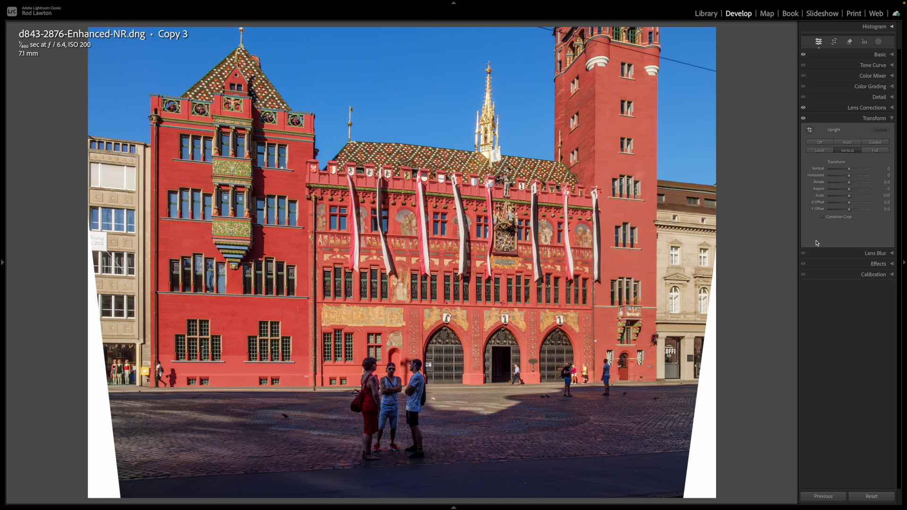
pyautogui.click(823, 218)
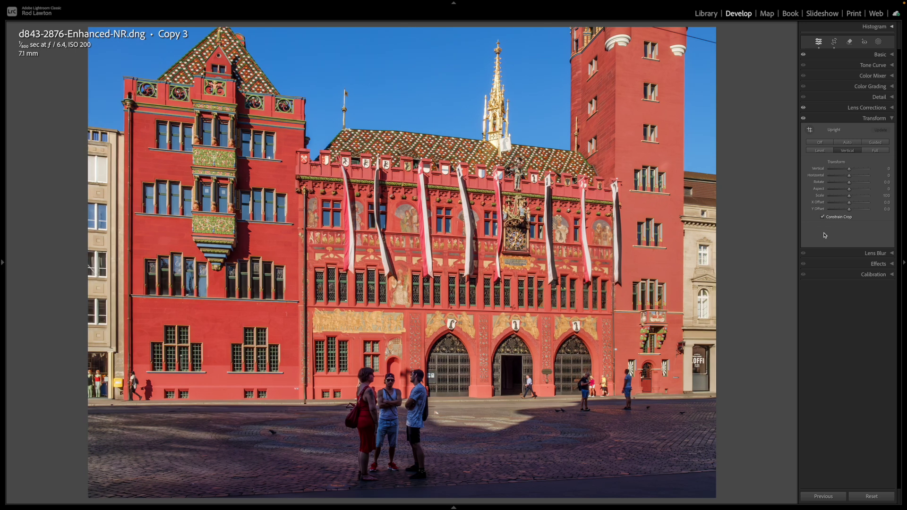
pyautogui.hotkey('ctrl', 'z')
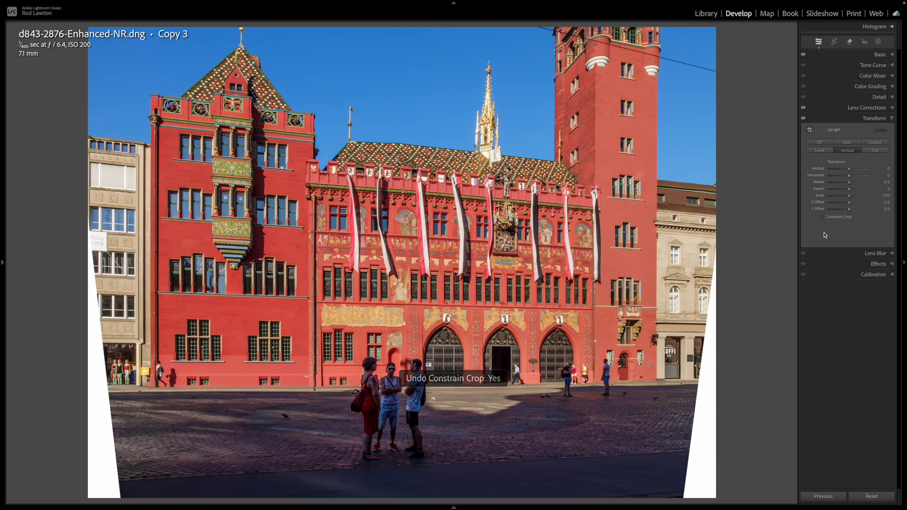
pyautogui.hotkey('ctrl', 'z')
pyautogui.click(825, 216)
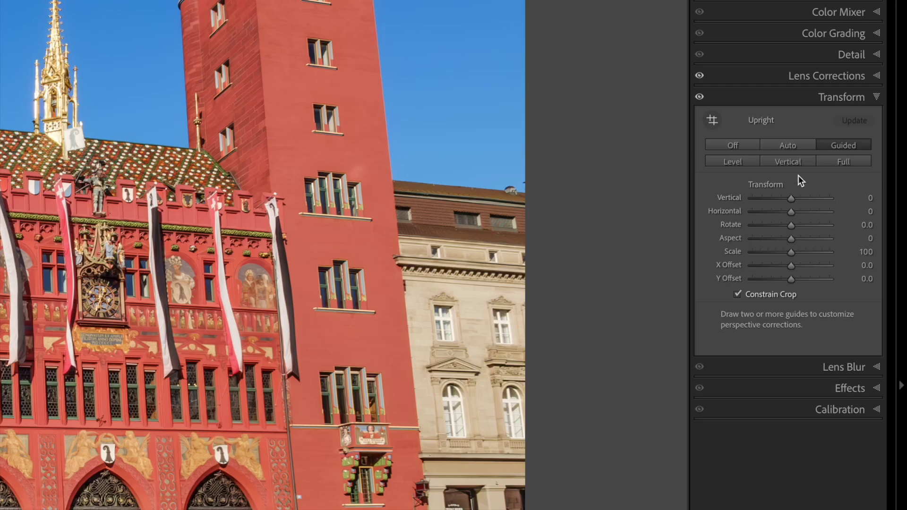
pyautogui.click(795, 149)
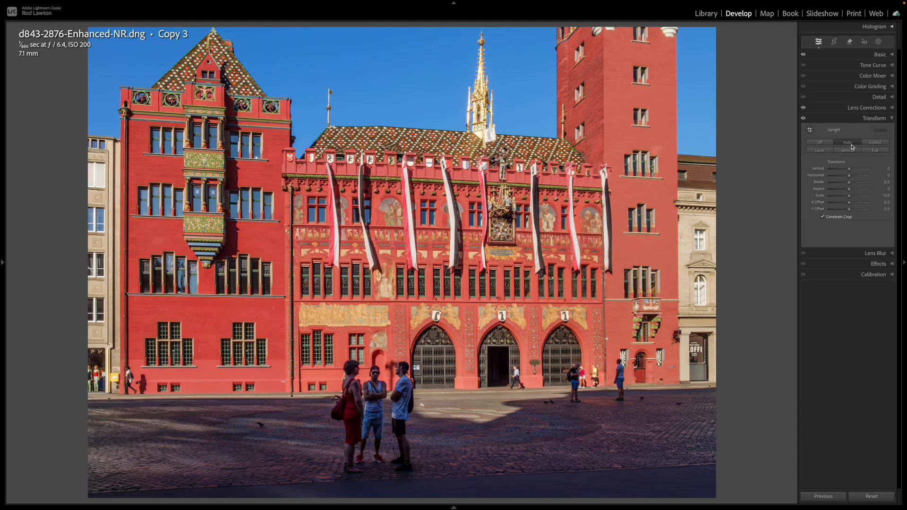
# Compare Guided and Full upright, undo Full, then apply Vertical-only upright correction
pyautogui.click(875, 142)
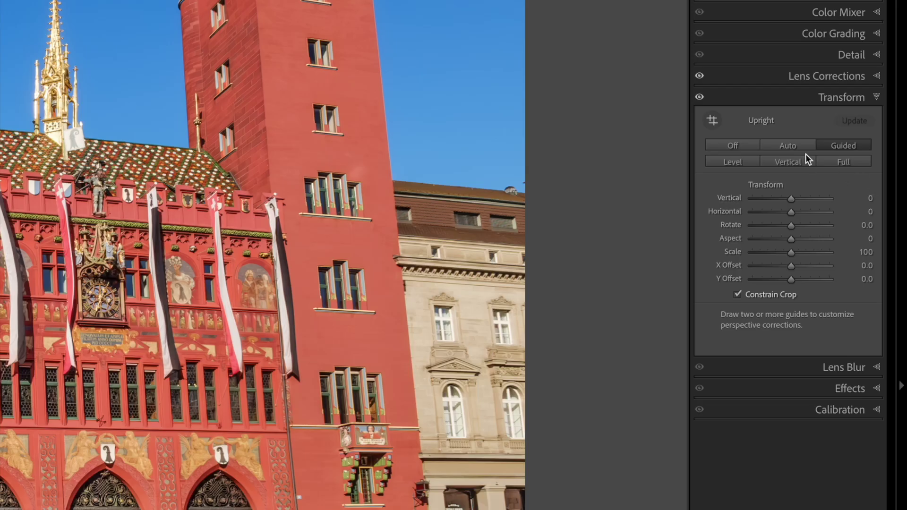
pyautogui.click(842, 162)
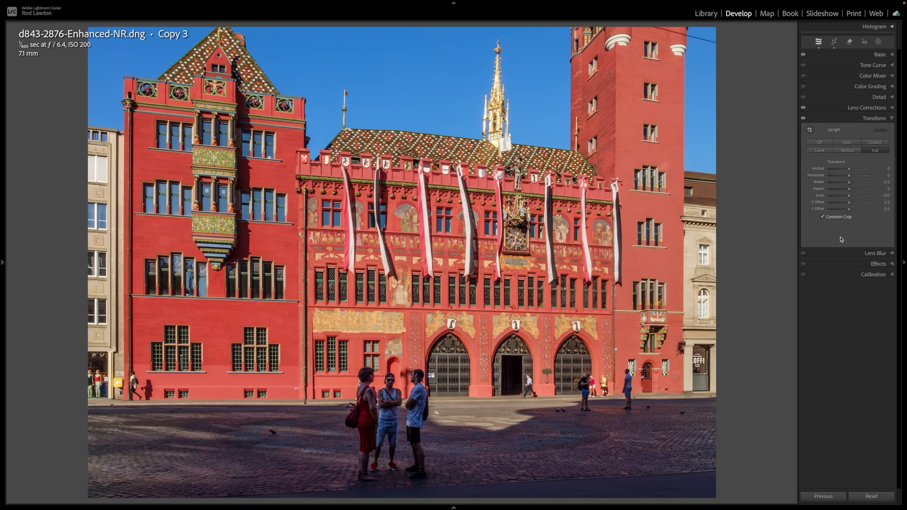
pyautogui.hotkey('ctrl', 'z')
pyautogui.hotkey('ctrl', 'z')
pyautogui.hotkey('ctrl', 'z')
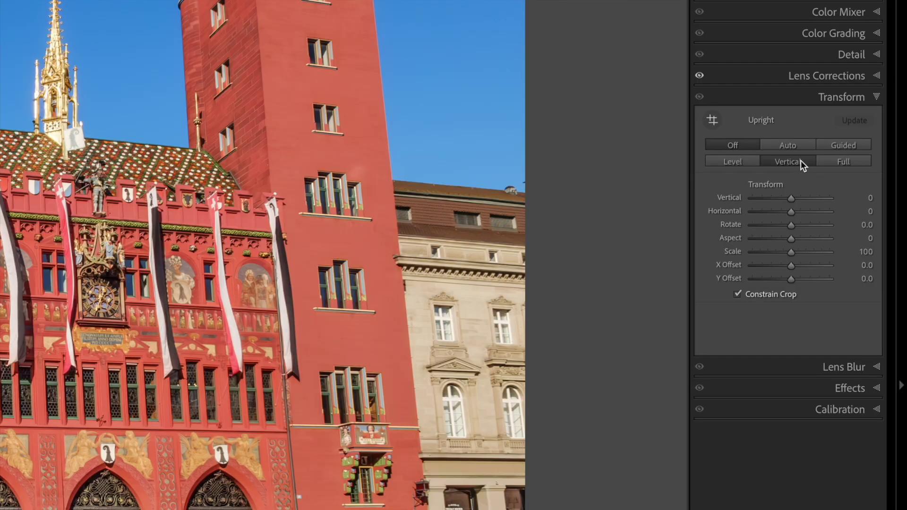
pyautogui.click(854, 150)
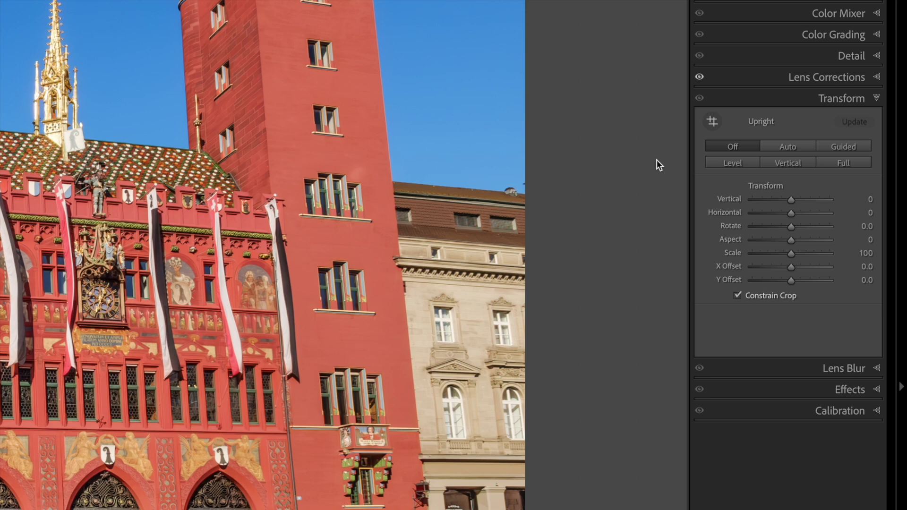
# Guide the upright on the tower and left building edges, cornice and pavement, then switch to Crop
pyautogui.click(711, 121)
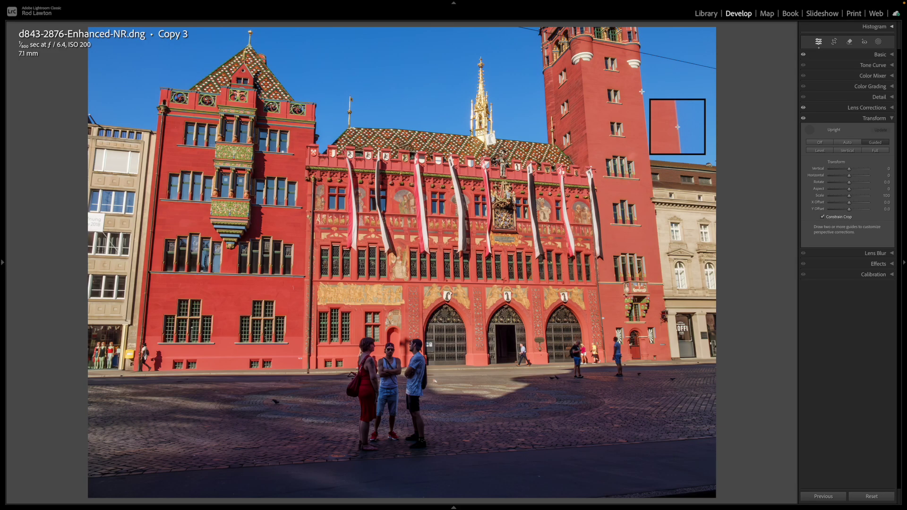
pyautogui.moveTo(642, 91); pyautogui.dragTo(662, 277)
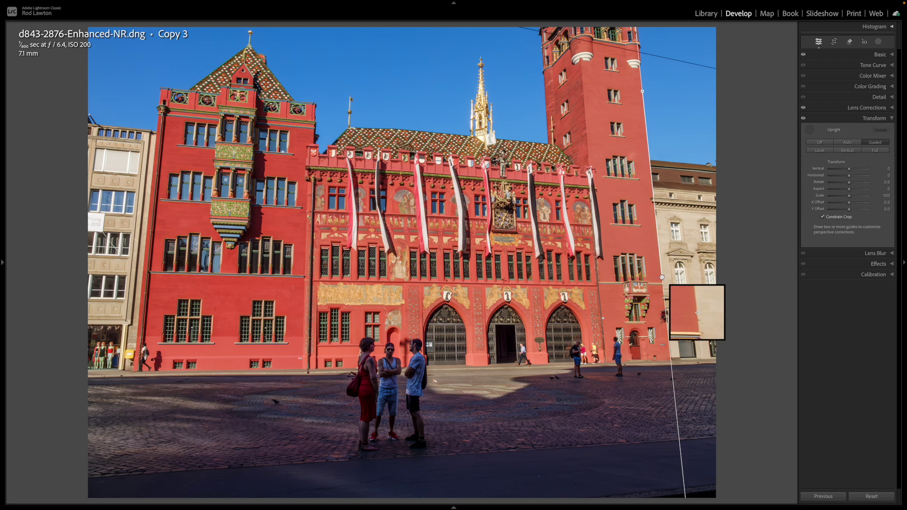
pyautogui.moveTo(158, 121); pyautogui.dragTo(140, 299)
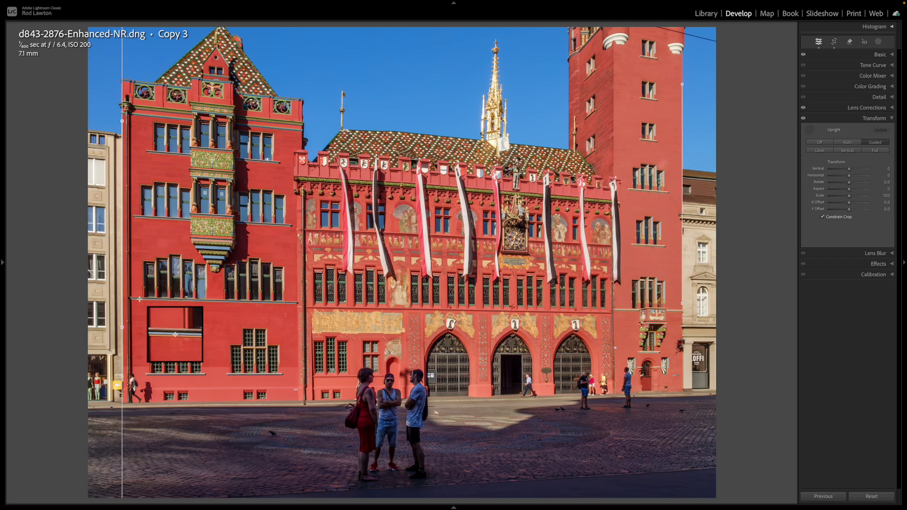
pyautogui.moveTo(297, 176); pyautogui.dragTo(609, 200)
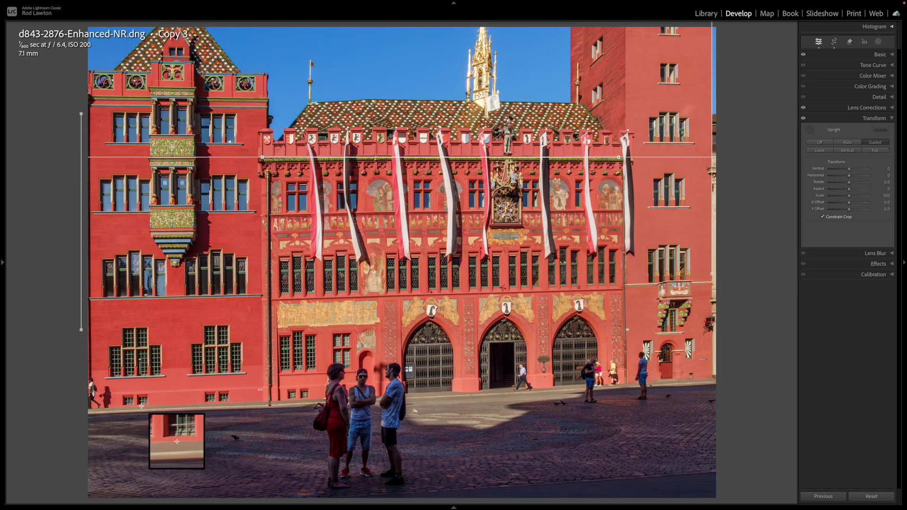
pyautogui.moveTo(142, 407)
pyautogui.mouseDown()
pyautogui.moveTo(326, 423)
pyautogui.moveTo(687, 379)
pyautogui.mouseUp()
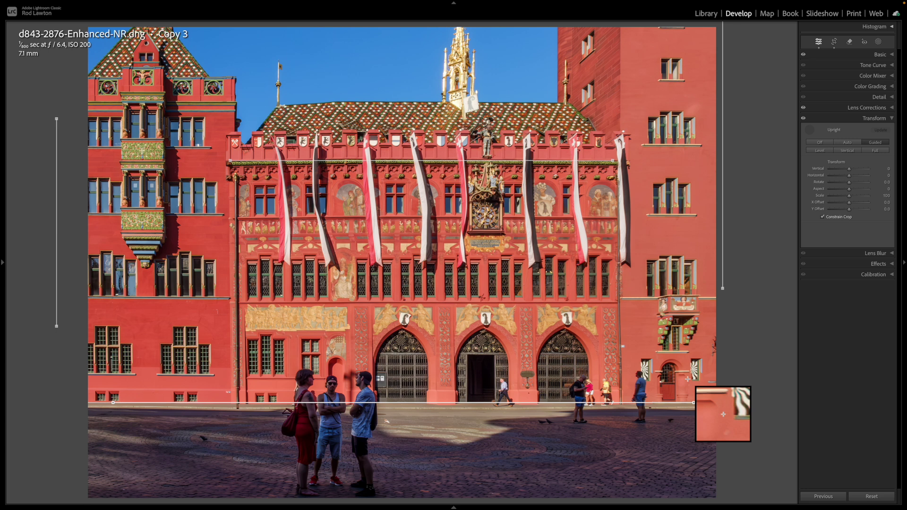
pyautogui.press('Escape')
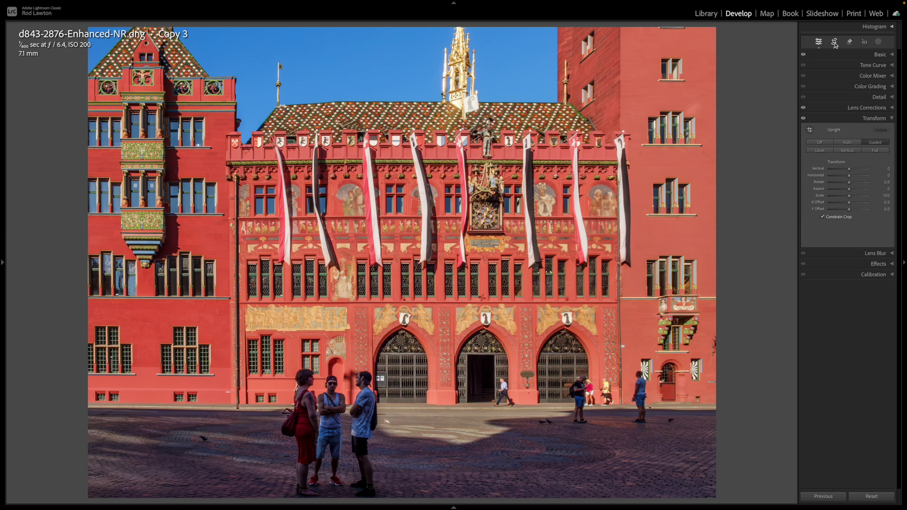
pyautogui.click(835, 43)
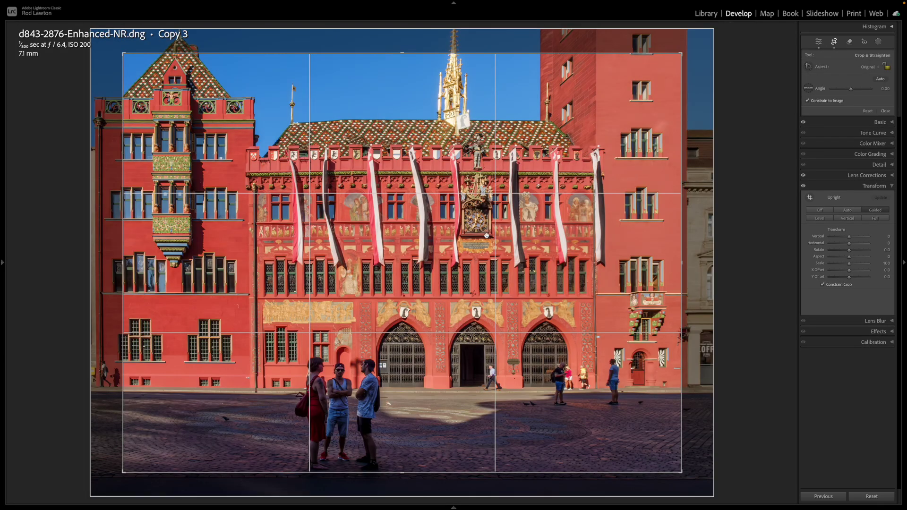
# Nudge the corrected photo, then shift it right and down inside the crop frame
pyautogui.moveTo(480, 272)
pyautogui.mouseDown()
pyautogui.moveTo(462, 258)
pyautogui.moveTo(511, 291)
pyautogui.moveTo(482, 270)
pyautogui.mouseUp()
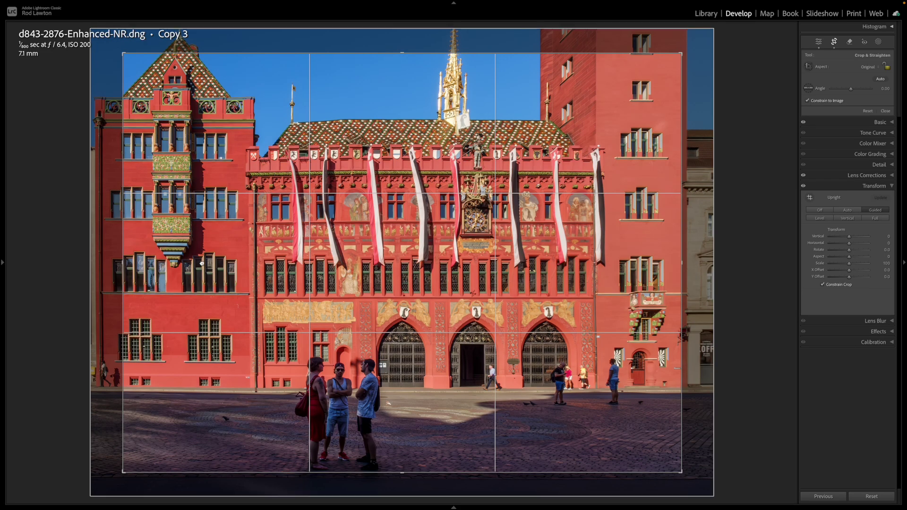
pyautogui.moveTo(208, 278); pyautogui.dragTo(240, 293)
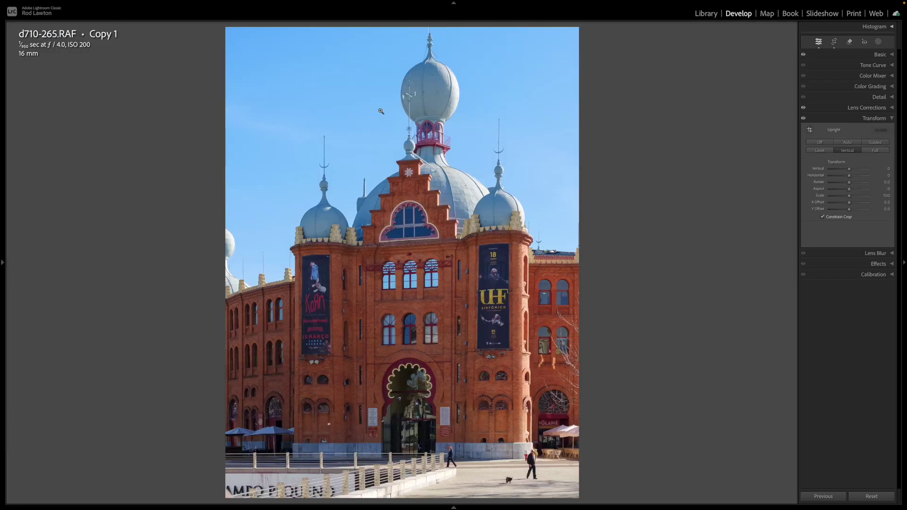
# Advance three photos in the filmstrip to the slate-fronted house d901-378.ARW
pyautogui.press('Right')
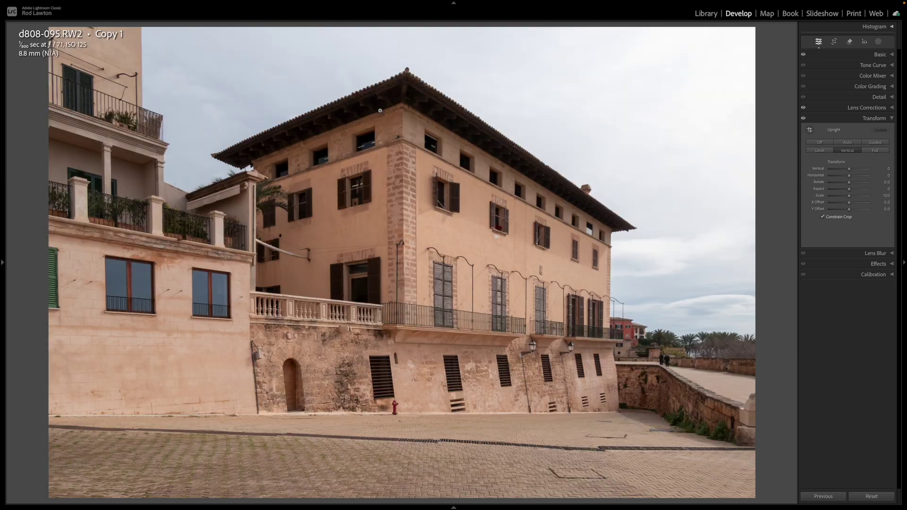
pyautogui.press('Right')
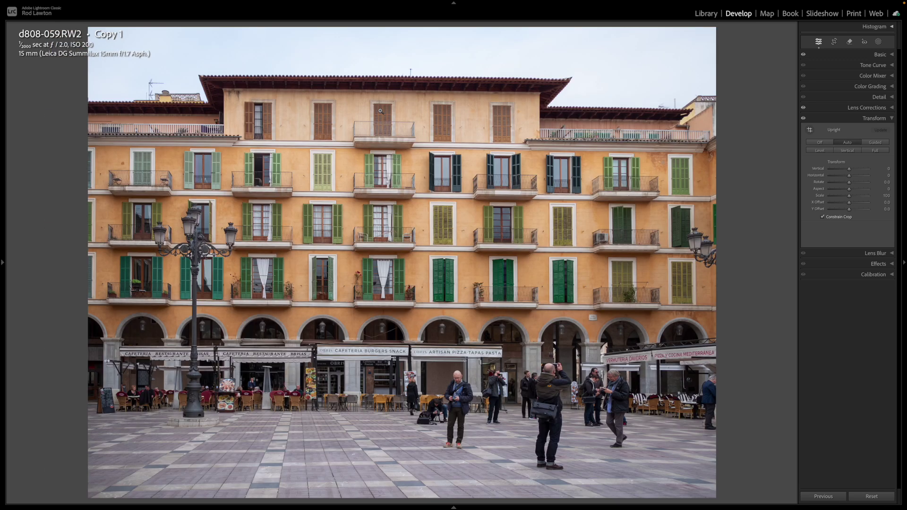
pyautogui.press('Right')
pyautogui.press('Right')
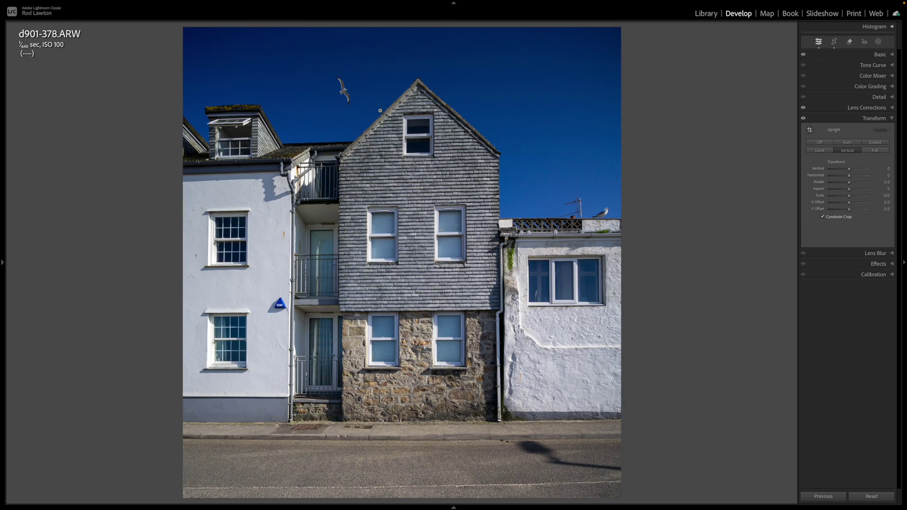